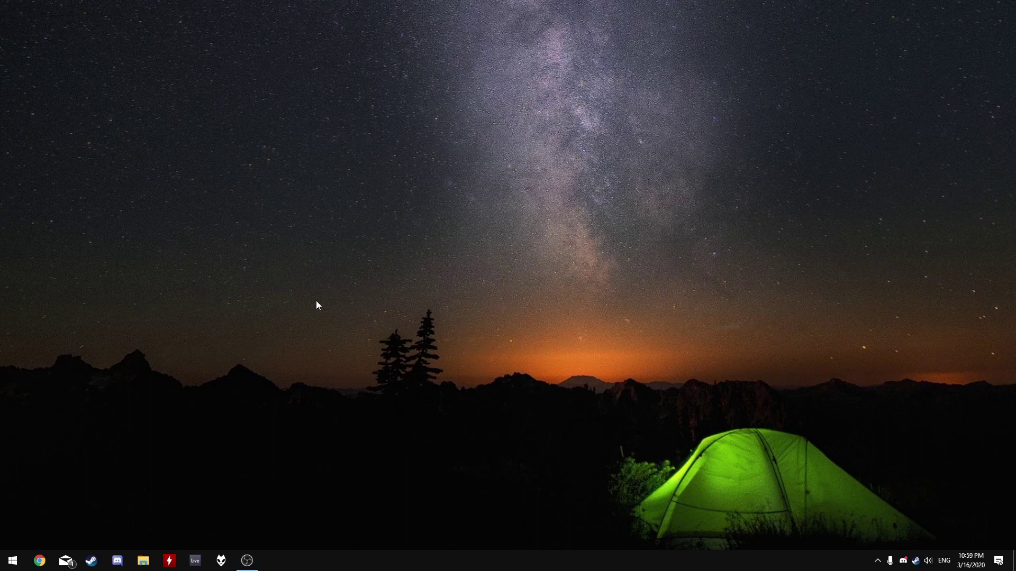
Launch Ableton Live 10 Suite from the taskbar, opening an untitled default set.
{"action": "left_click", "coordinate": [196, 562]}
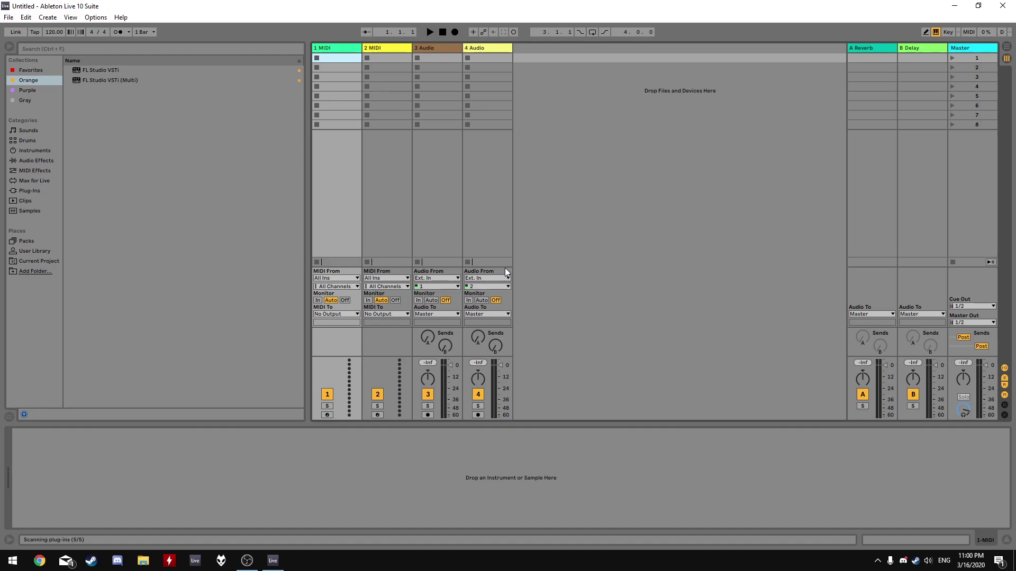
Add FL Studio VSTi (Multi) to MIDI track 1 and bring its FL Studio window fully into view.
{"action": "left_click", "coordinate": [102, 80]}
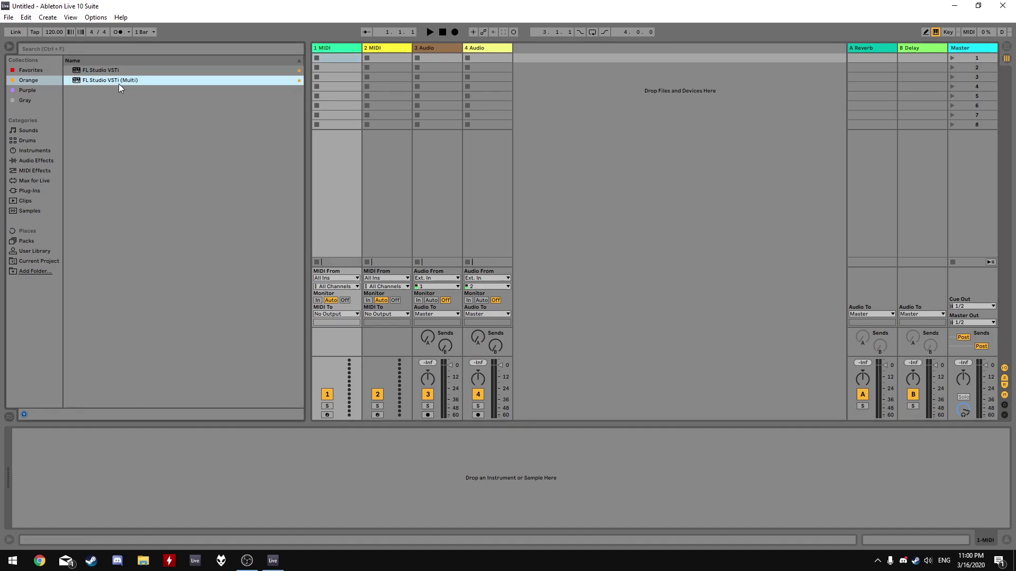
{"action": "left_click_drag", "start_coordinate": [118, 83], "coordinate": [312, 57]}
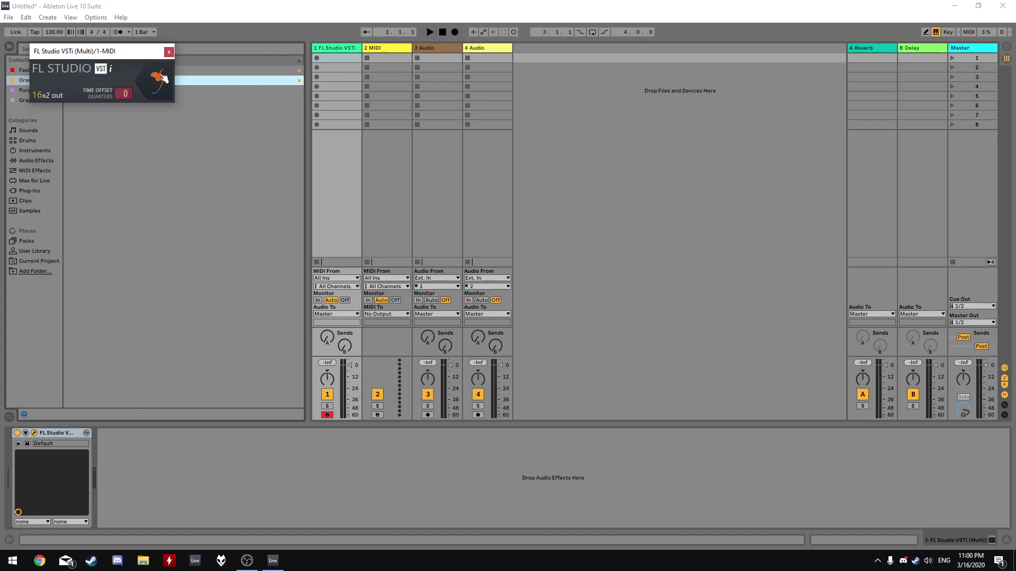
{"action": "left_click", "coordinate": [163, 78]}
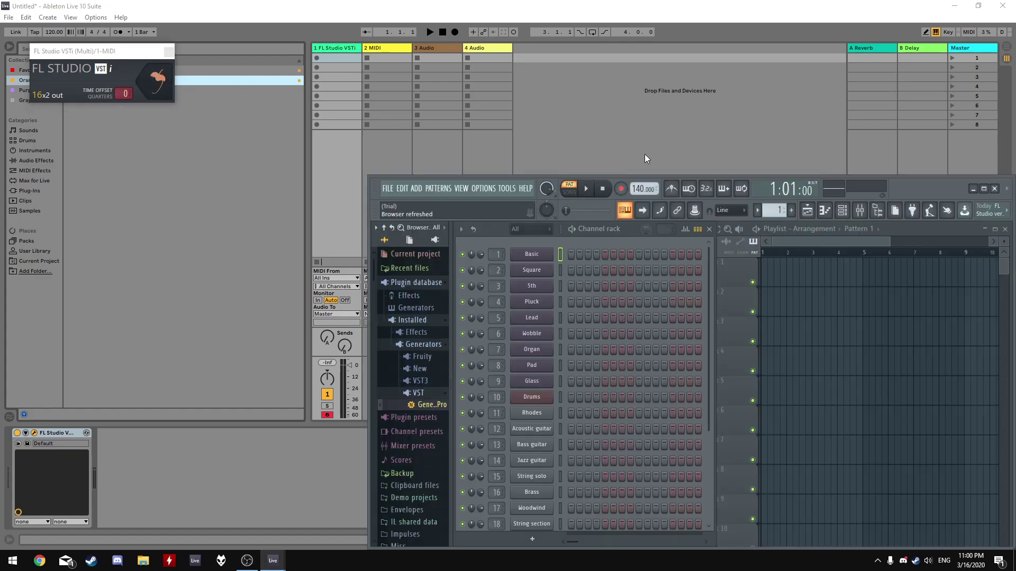
{"action": "left_click_drag", "start_coordinate": [936, 188], "coordinate": [643, 92]}
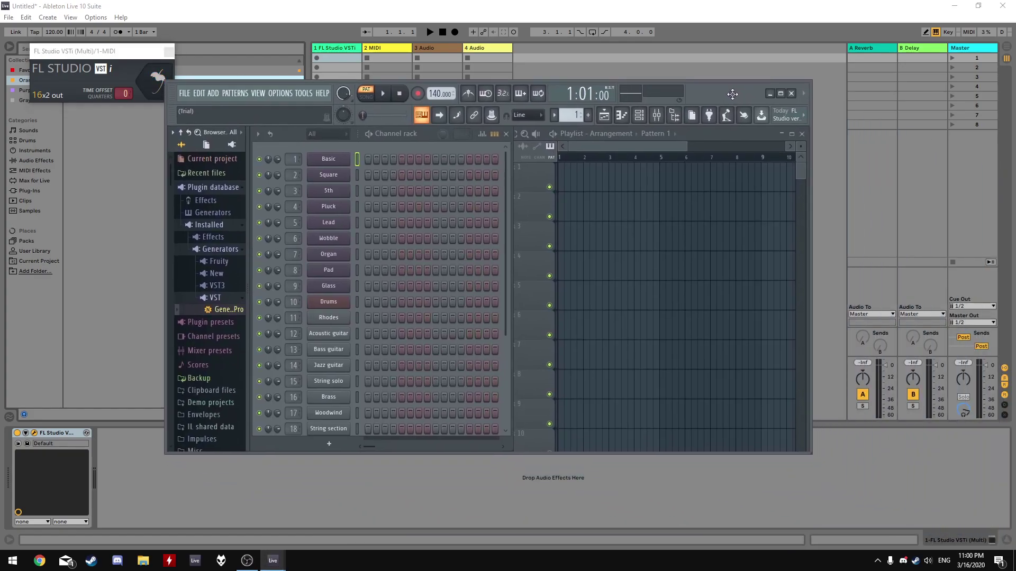
{"action": "left_click", "coordinate": [304, 92]}
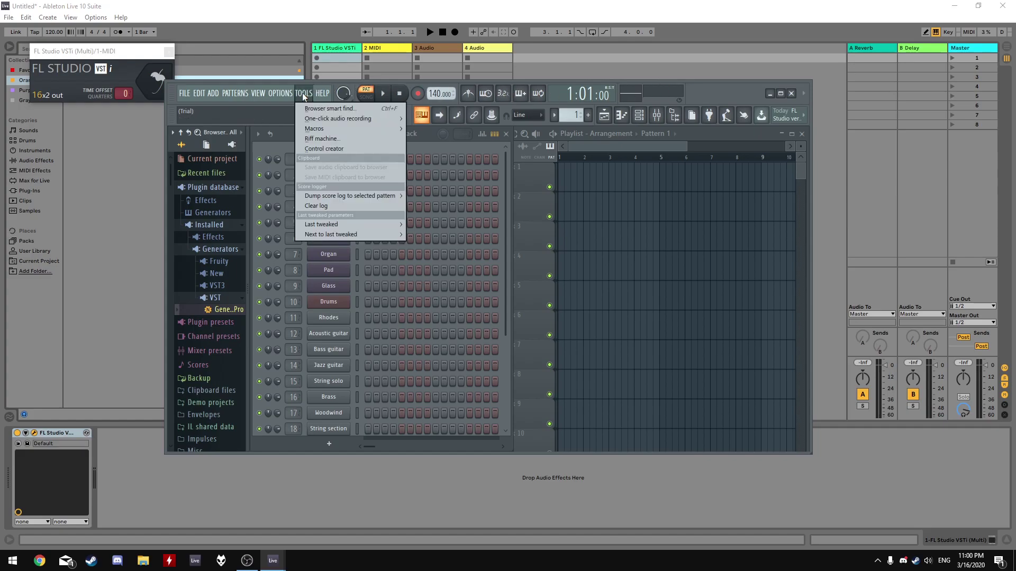
{"action": "mouse_move", "coordinate": [280, 93]}
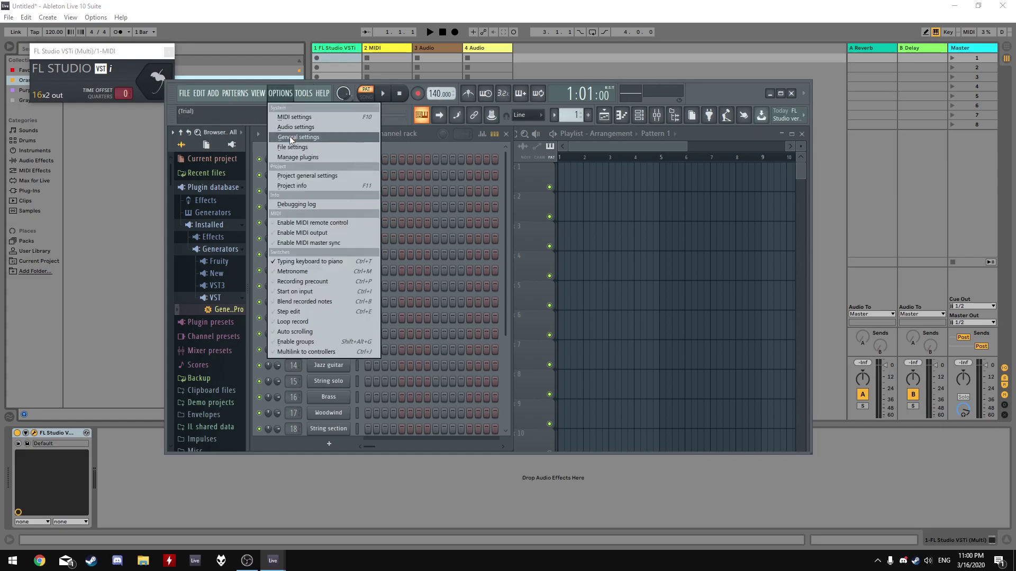
{"action": "left_click", "coordinate": [290, 134]}
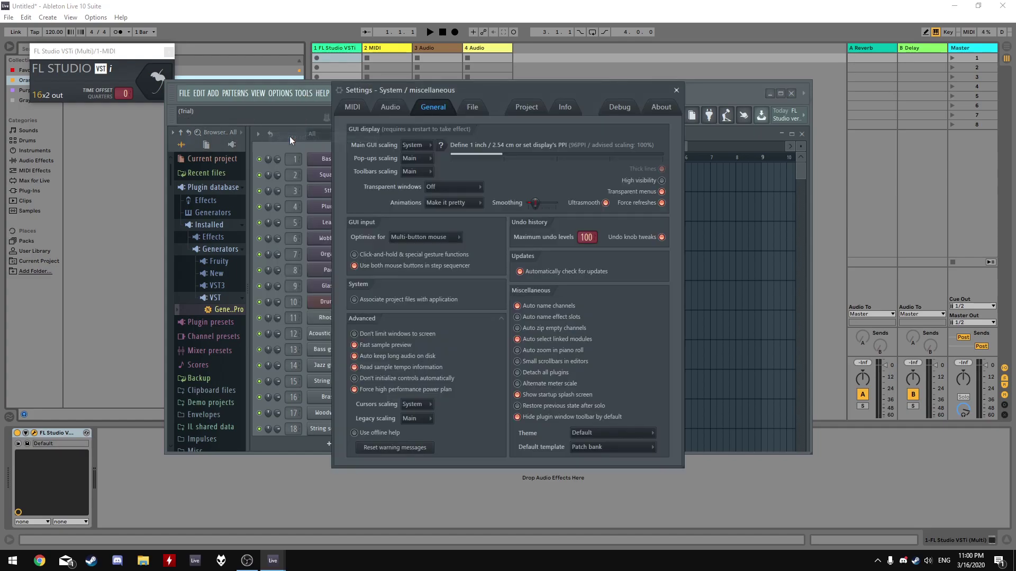
{"action": "left_click", "coordinate": [472, 107]}
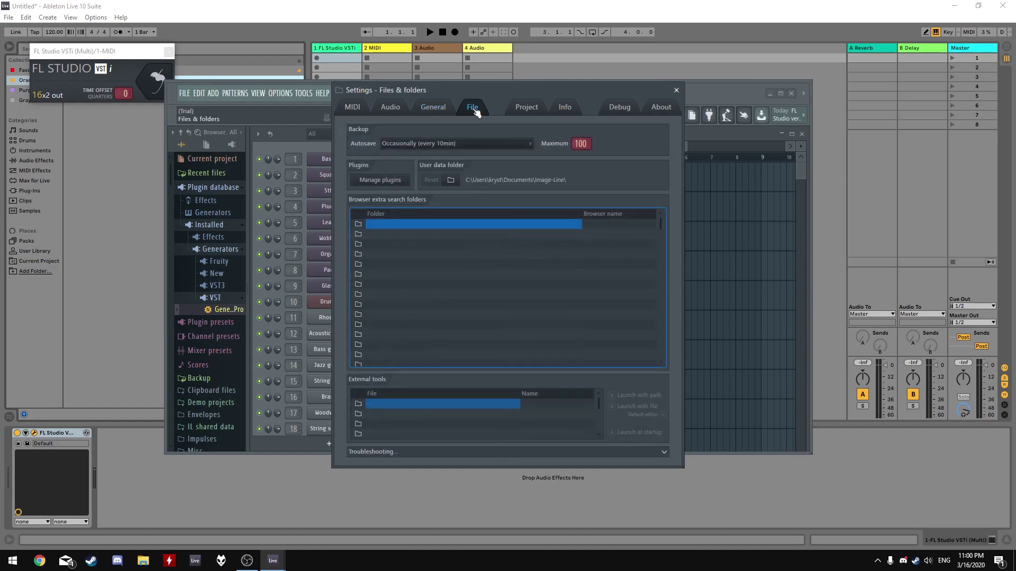
{"action": "left_click", "coordinate": [388, 182]}
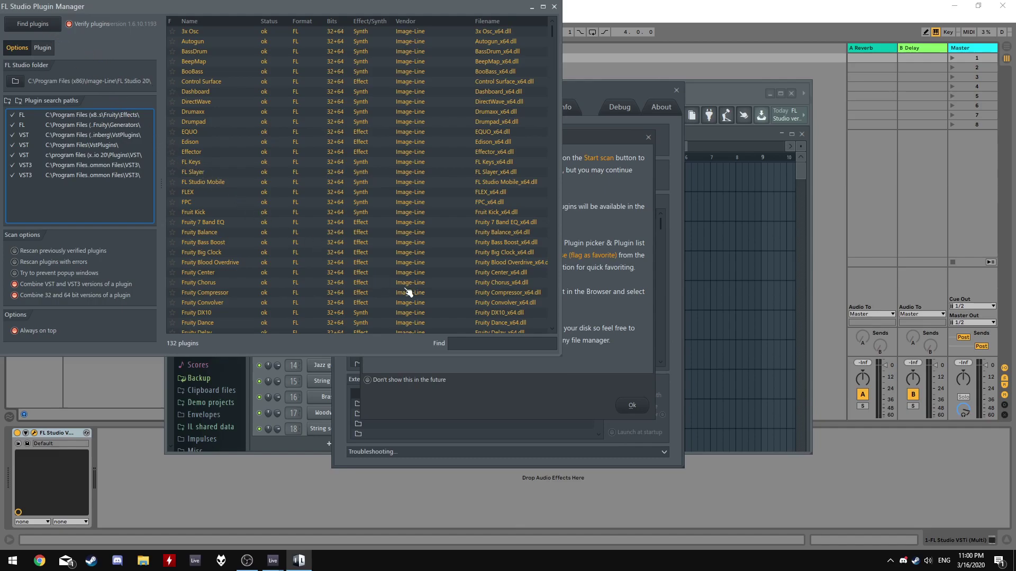
{"action": "left_click", "coordinate": [554, 8]}
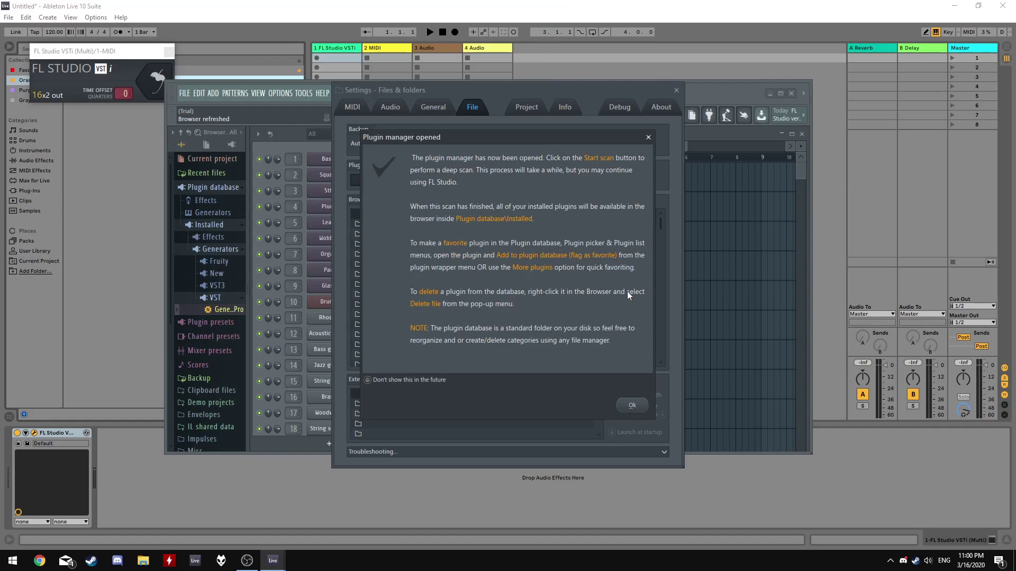
{"action": "left_click", "coordinate": [633, 406]}
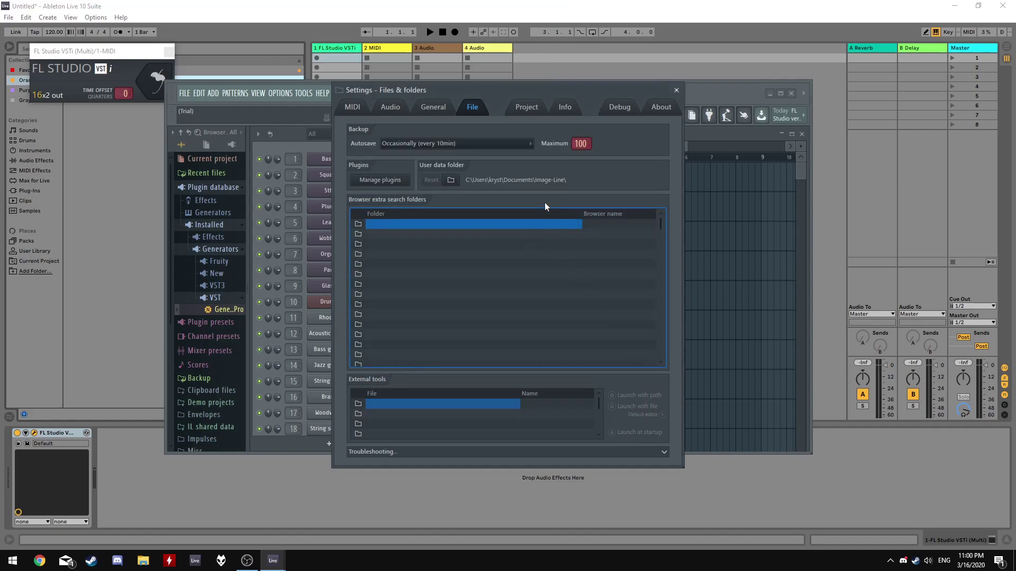
{"action": "left_click", "coordinate": [676, 90]}
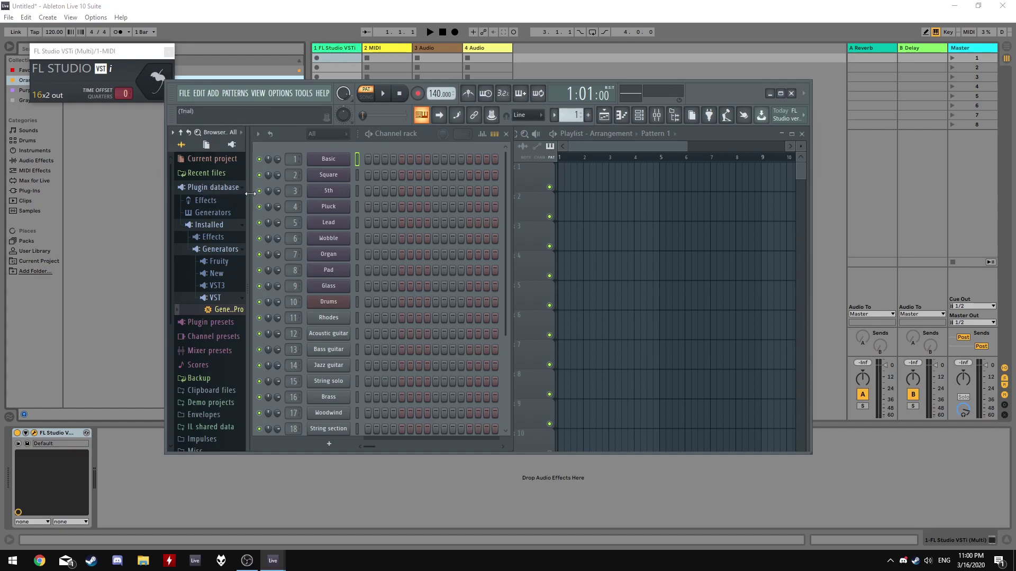
Load Genesis Pro from the VST generators into FL Studio channel 1, centring and resizing its window.
{"action": "left_click_drag", "start_coordinate": [249, 198], "coordinate": [408, 195]}
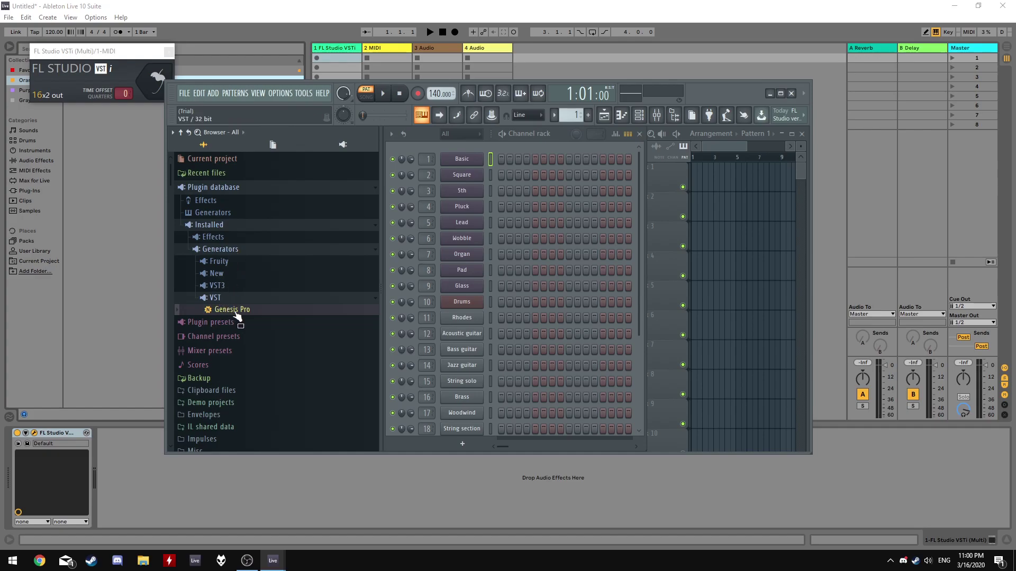
{"action": "left_click_drag", "start_coordinate": [243, 316], "coordinate": [476, 161]}
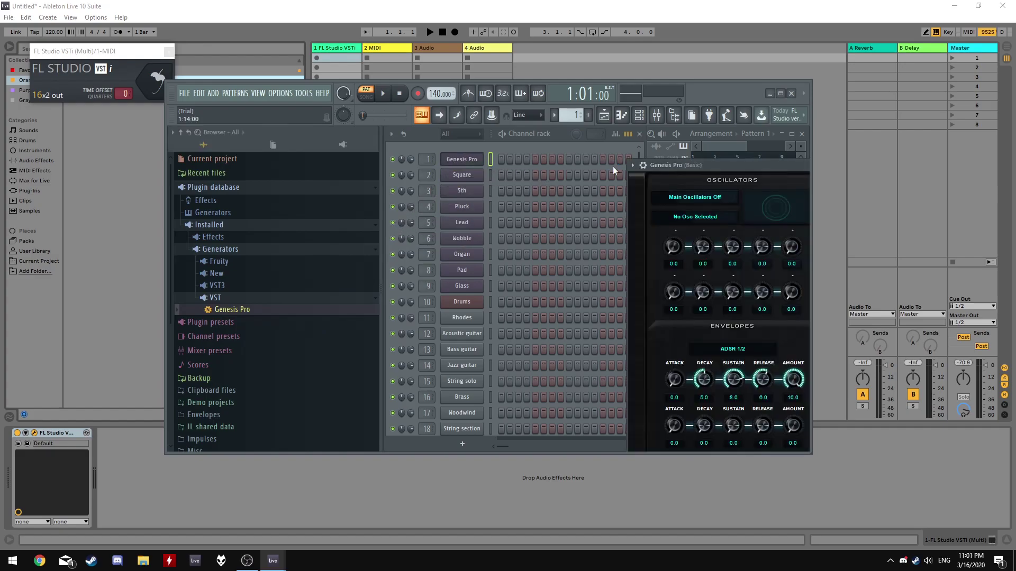
{"action": "left_click_drag", "start_coordinate": [669, 164], "coordinate": [478, 159]}
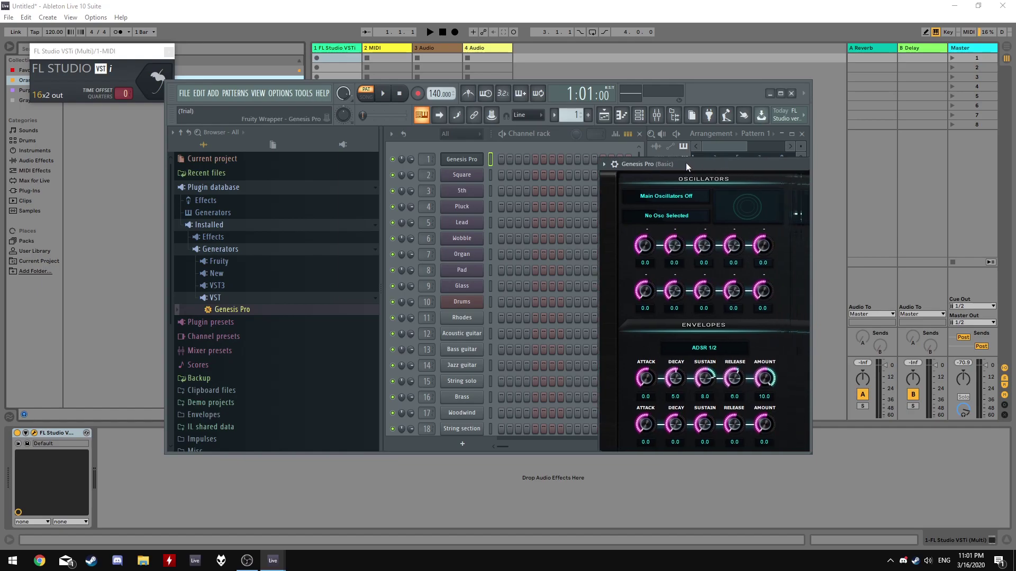
{"action": "left_click_drag", "start_coordinate": [381, 156], "coordinate": [338, 166]}
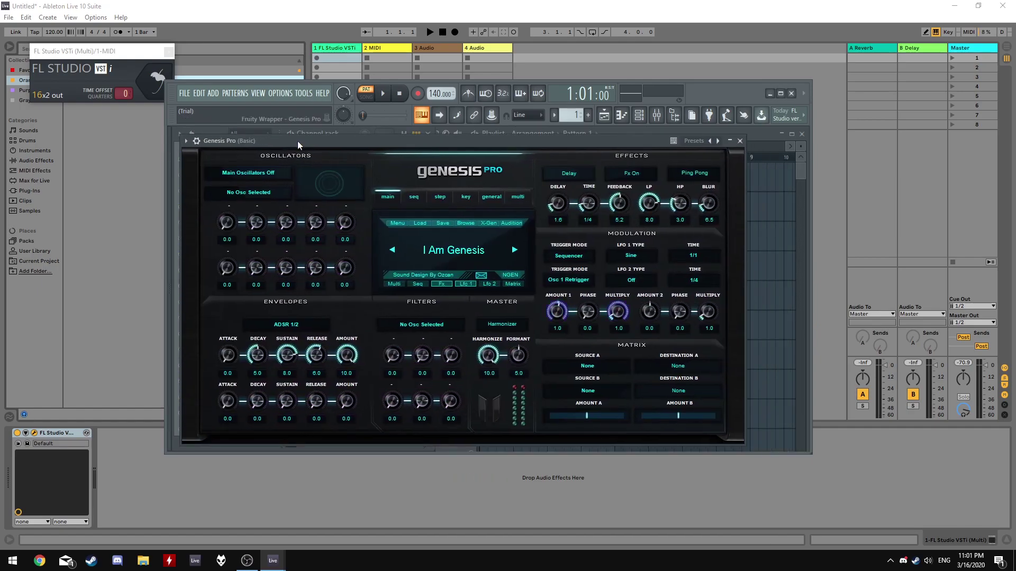
{"action": "left_click_drag", "start_coordinate": [338, 162], "coordinate": [287, 137]}
{"action": "left_click", "coordinate": [812, 457]}
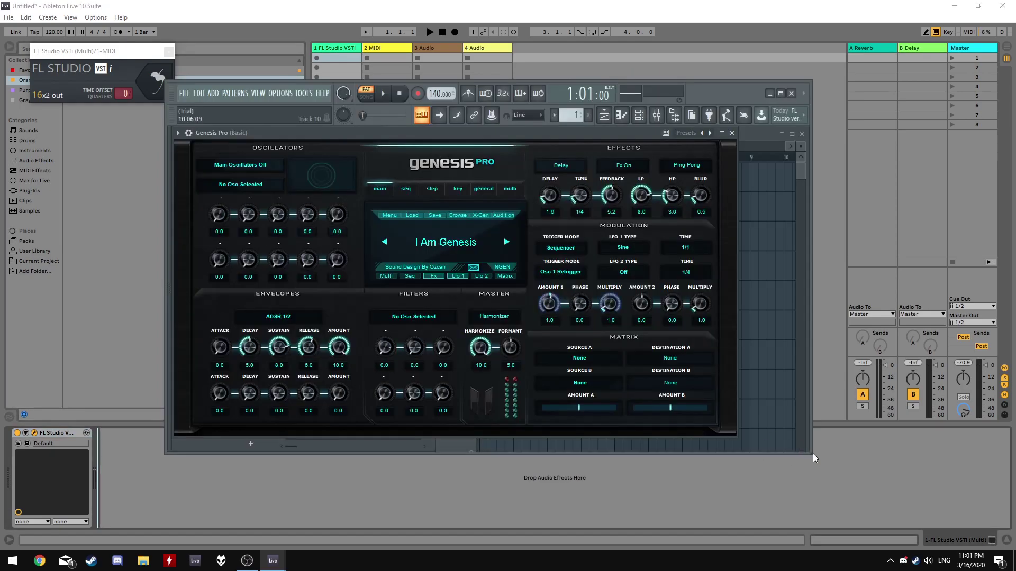
{"action": "left_click_drag", "start_coordinate": [811, 454], "coordinate": [747, 442]}
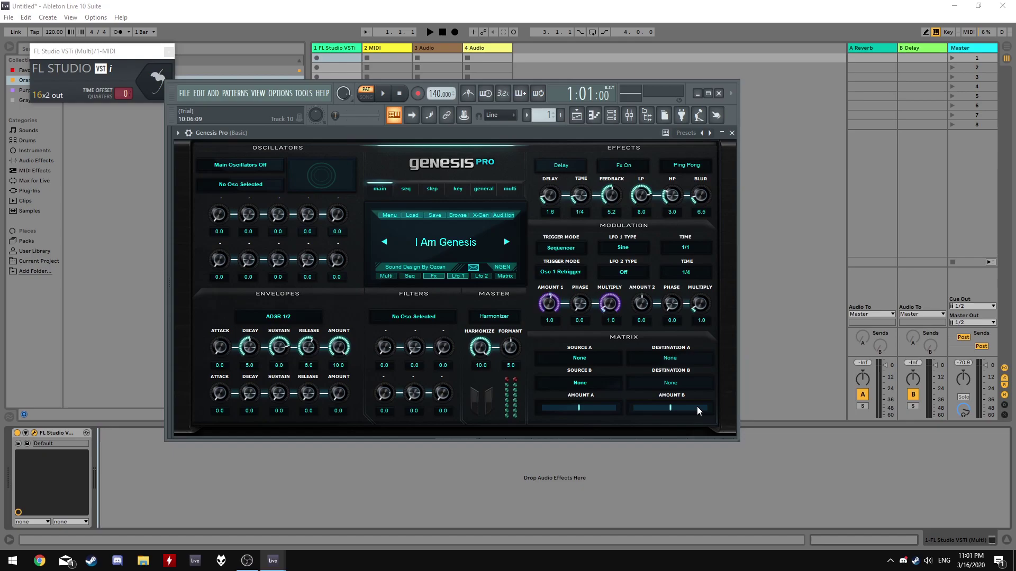
Load the 106:VC Monks preset in Genesis Pro and return to Ableton Live.
{"action": "key", "text": "ctrl+alt+p"}
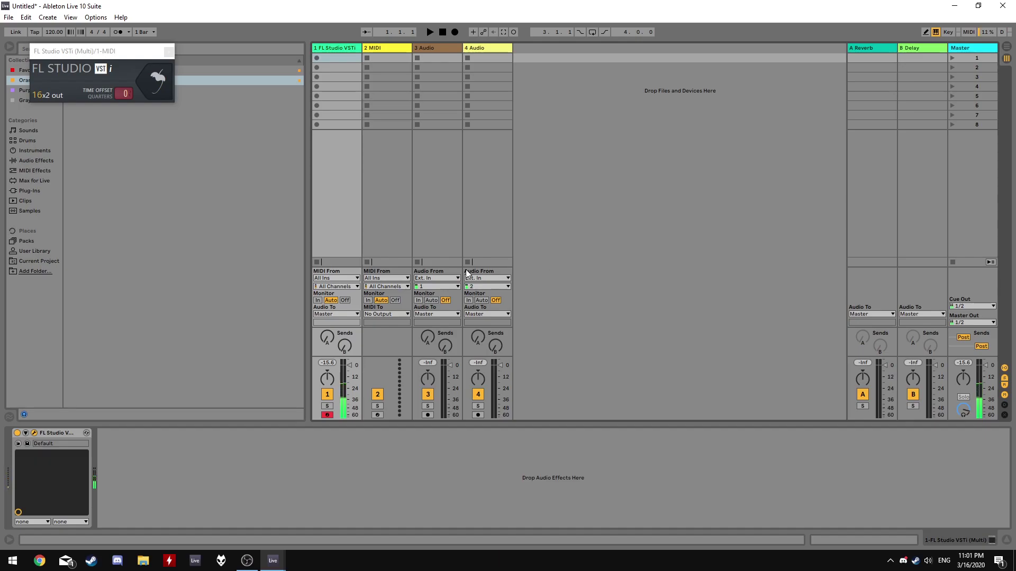
{"action": "key", "text": "alt+Tab"}
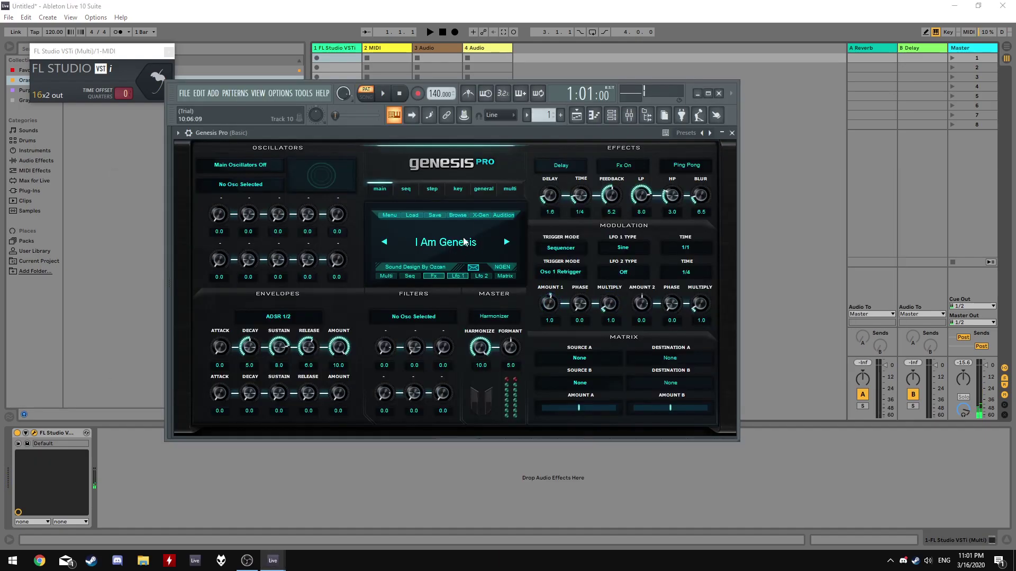
{"action": "left_click", "coordinate": [458, 215]}
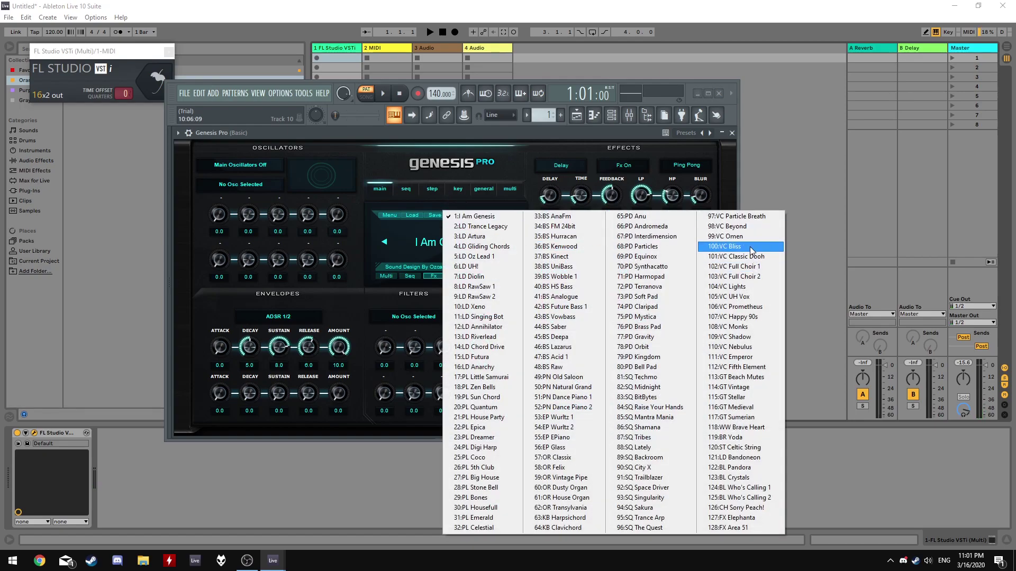
{"action": "left_click", "coordinate": [758, 331]}
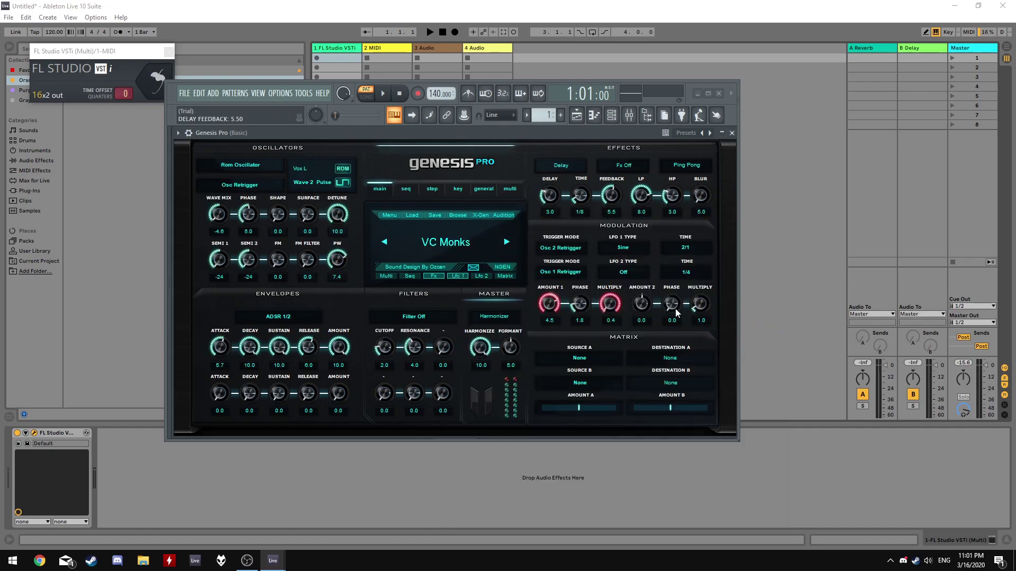
{"action": "key", "text": "alt+Tab"}
{"action": "left_click", "coordinate": [533, 282]}
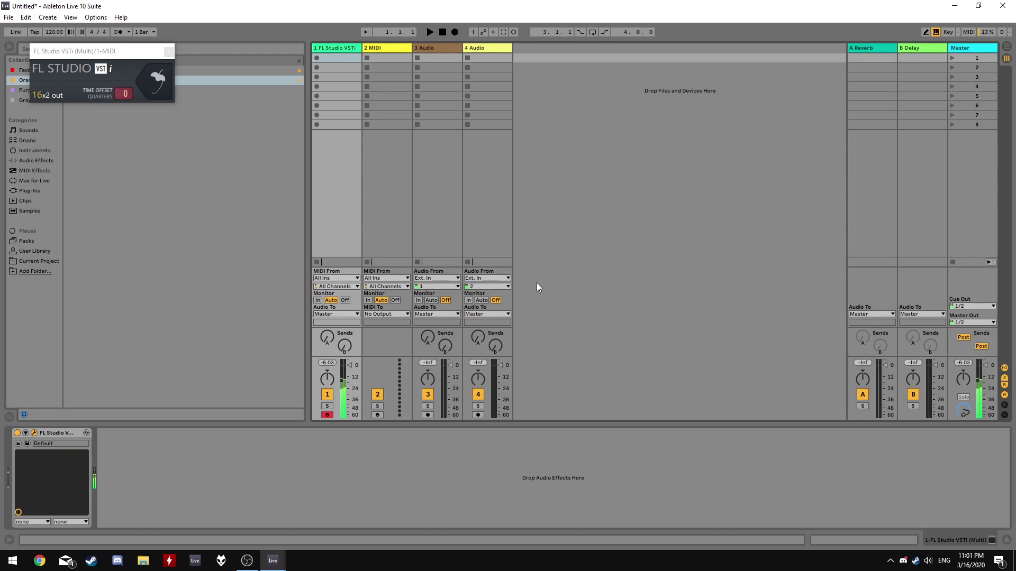
Select and arm MIDI track 2, add FL Studio VSTi (Multi), and open FL Studio.
{"action": "left_click", "coordinate": [169, 52]}
{"action": "left_click", "coordinate": [379, 54]}
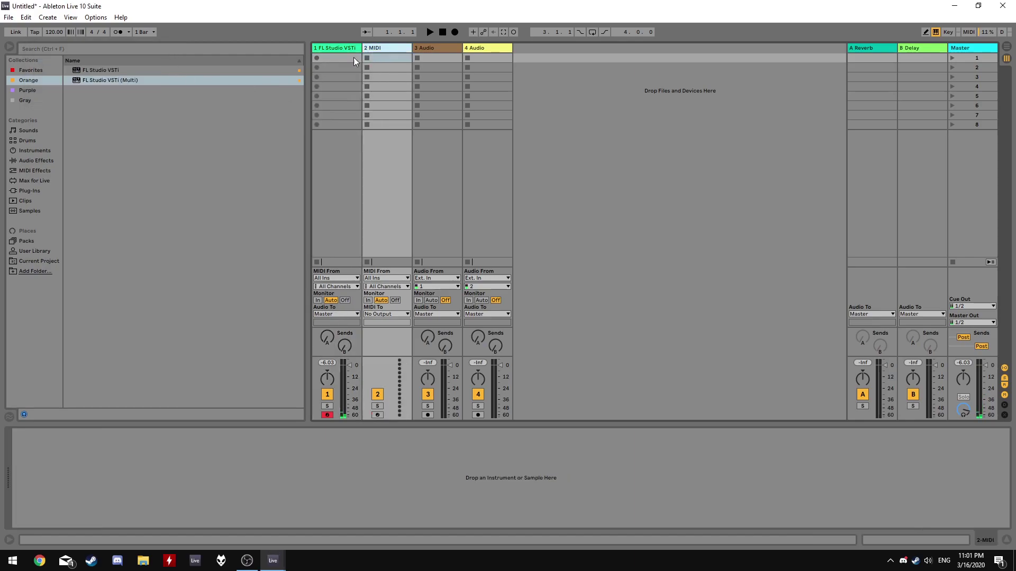
{"action": "left_click", "coordinate": [376, 414]}
{"action": "left_click", "coordinate": [119, 80]}
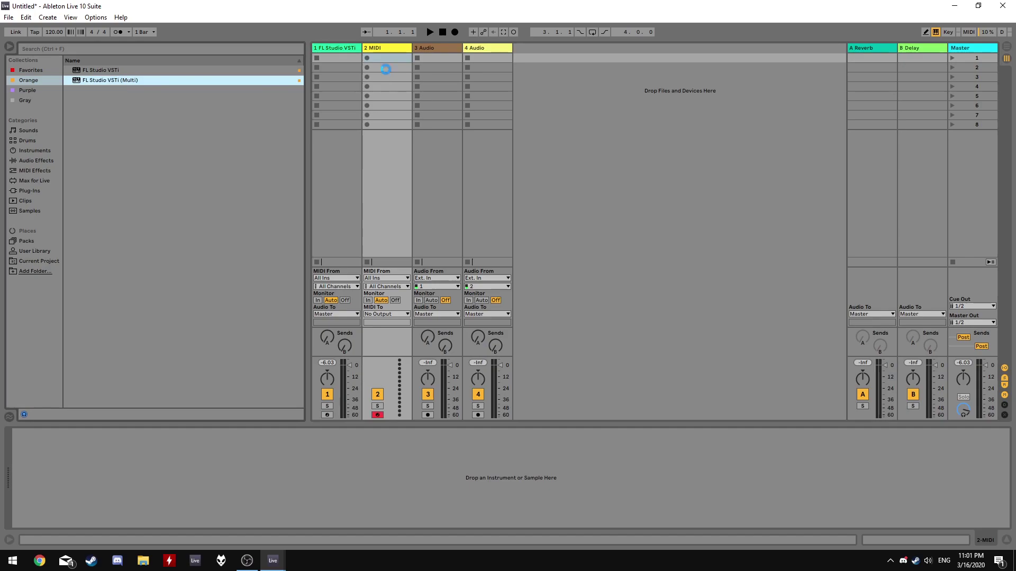
{"action": "left_click_drag", "start_coordinate": [385, 69], "coordinate": [389, 74]}
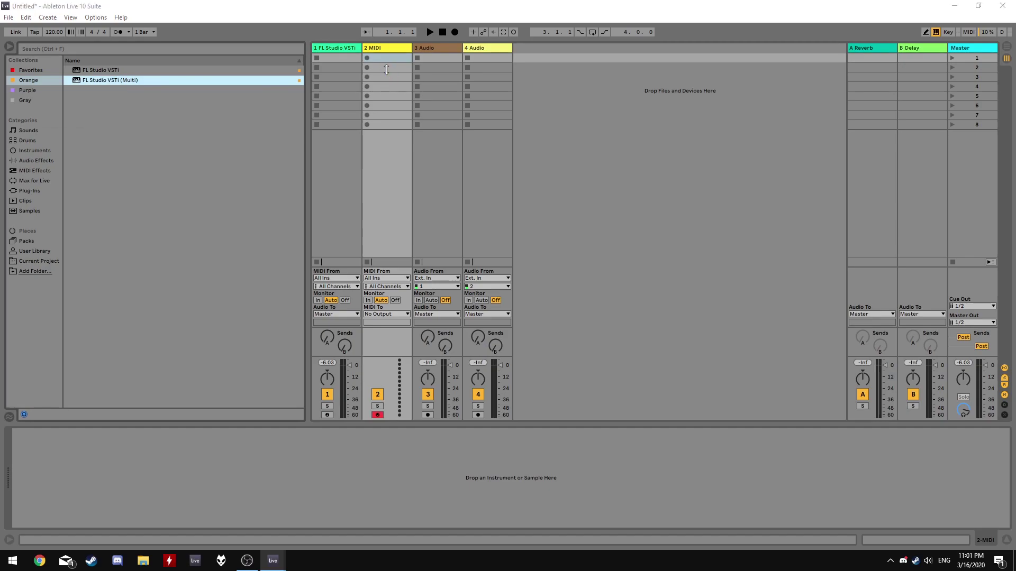
{"action": "left_click", "coordinate": [163, 96]}
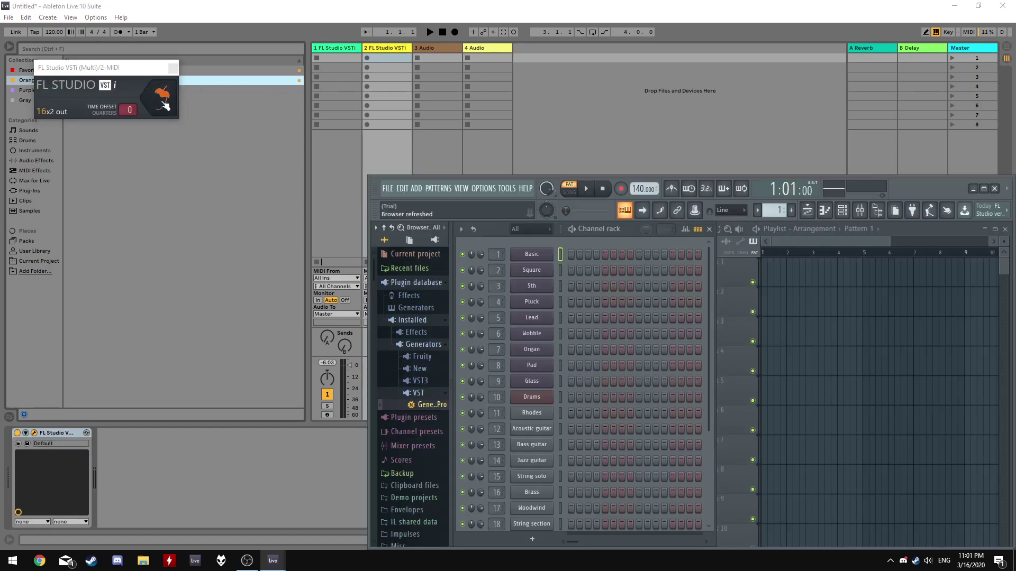
{"action": "mouse_move", "coordinate": [276, 514]}
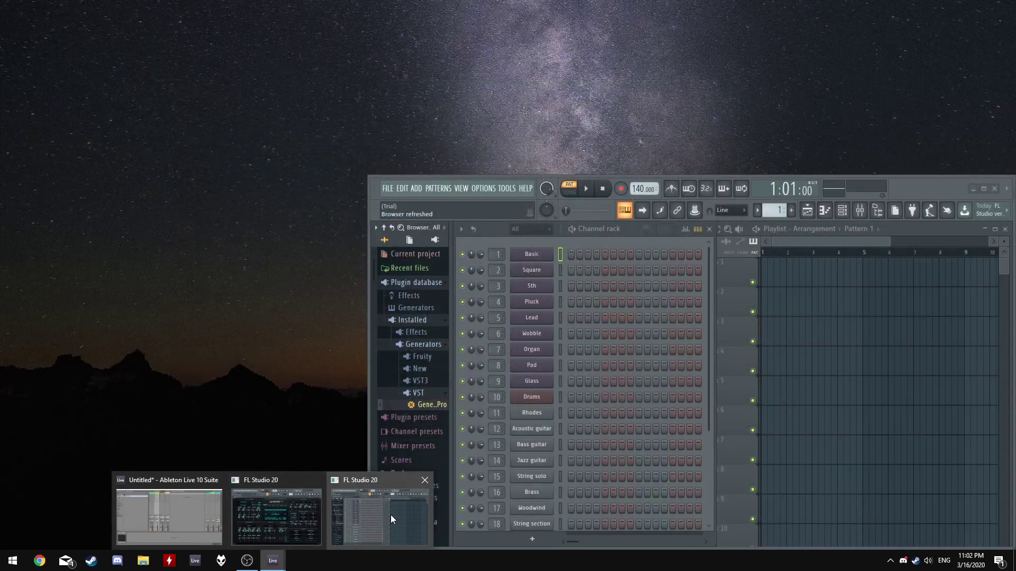
Drop Genesis Pro onto channel 1 of the second FL Studio instance and position its panel.
{"action": "left_click", "coordinate": [391, 514]}
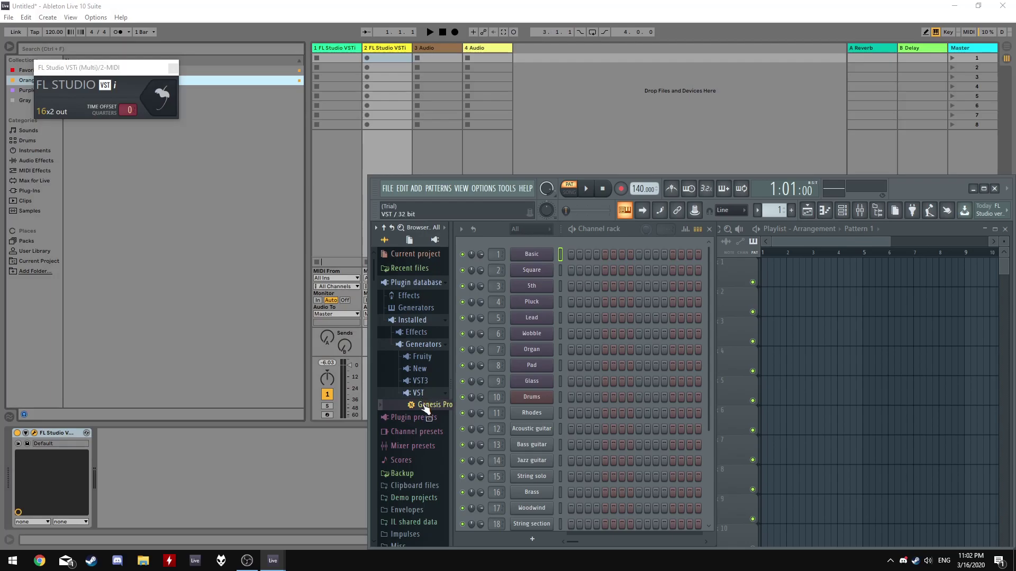
{"action": "left_click_drag", "start_coordinate": [428, 405], "coordinate": [535, 255]}
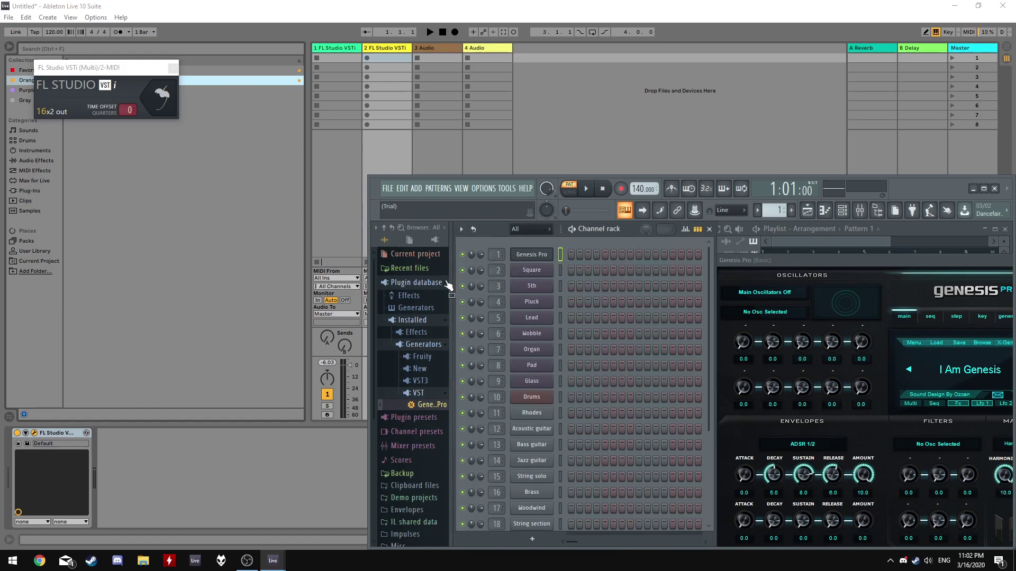
{"action": "left_click_drag", "start_coordinate": [453, 279], "coordinate": [282, 293]}
{"action": "left_click_drag", "start_coordinate": [705, 258], "coordinate": [464, 226]}
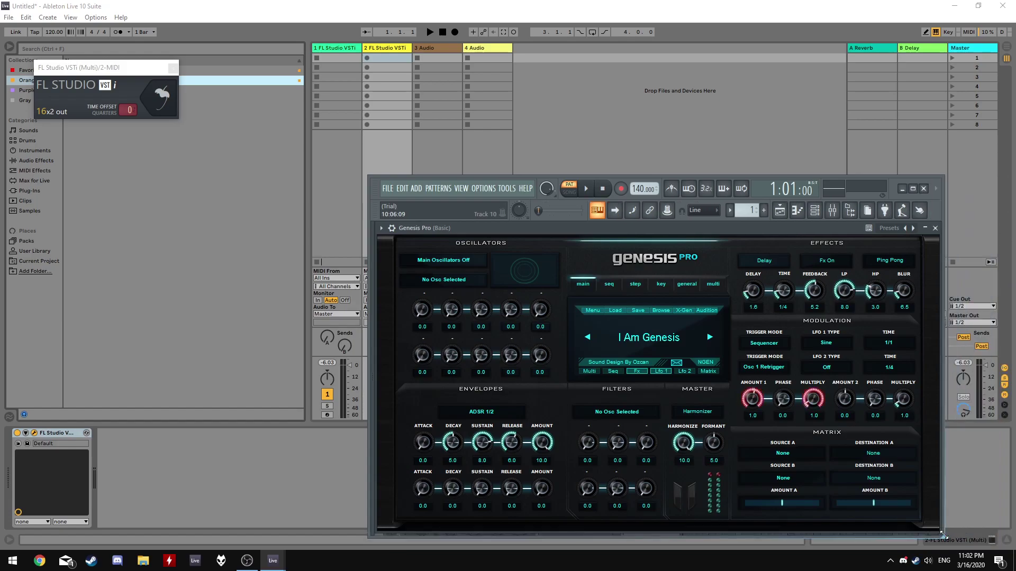
{"action": "mouse_move", "coordinate": [272, 560]}
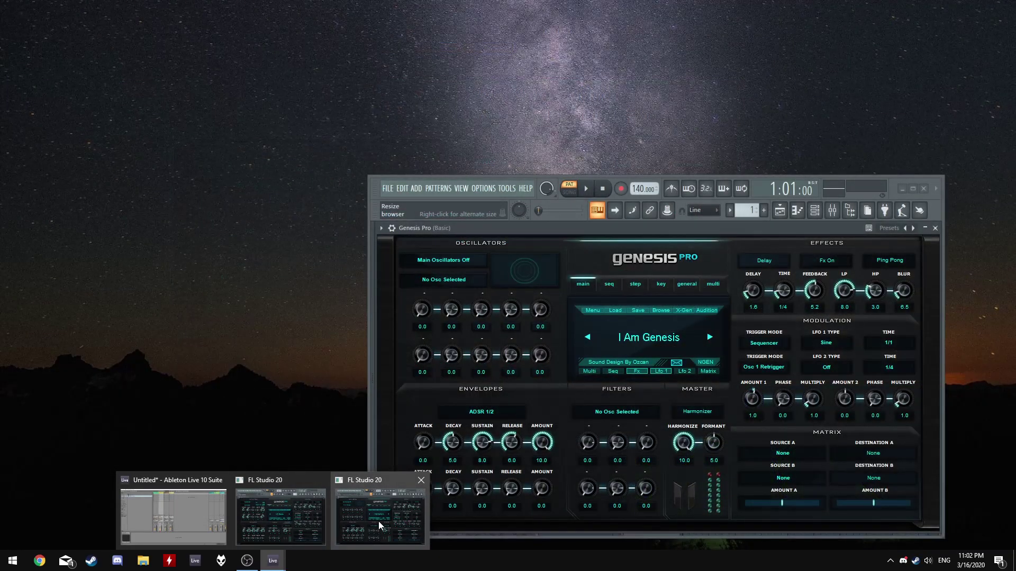
Step Genesis Pro to the LD Trance Legacy preset, return to Ableton, and arm track 1.
{"action": "left_click", "coordinate": [379, 522]}
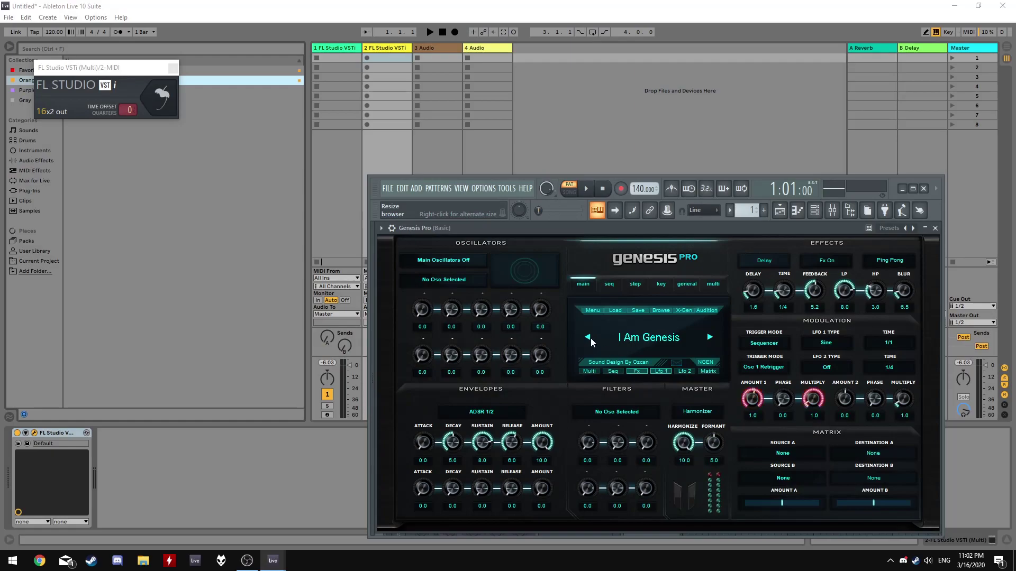
{"action": "left_click", "coordinate": [709, 337]}
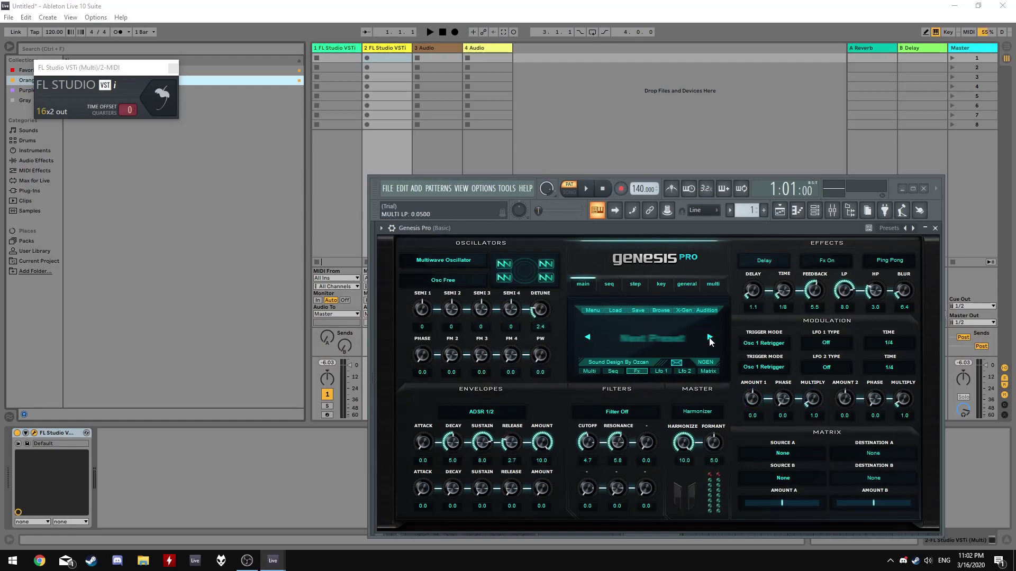
{"action": "left_click", "coordinate": [268, 258]}
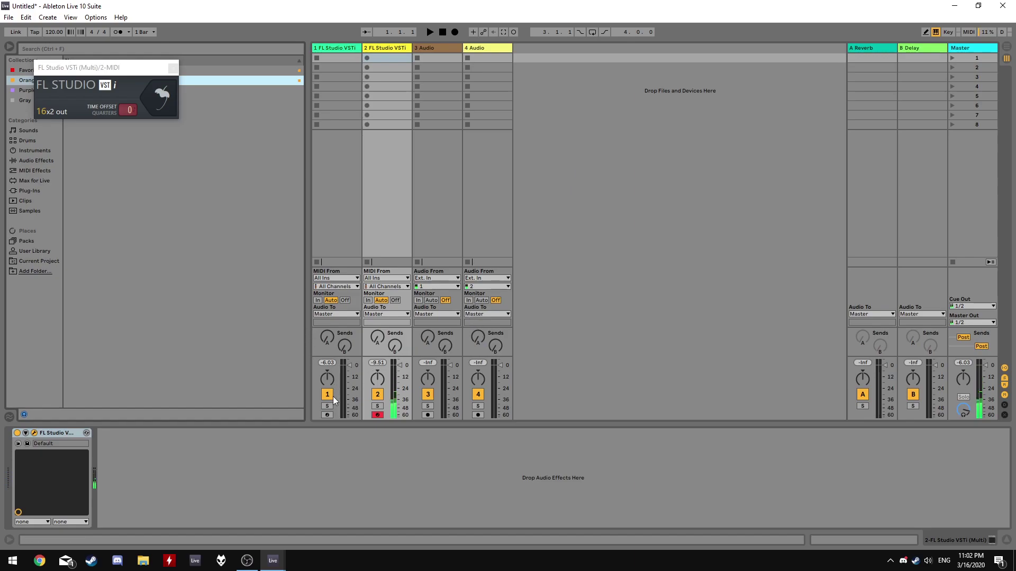
{"action": "left_click", "coordinate": [327, 414]}
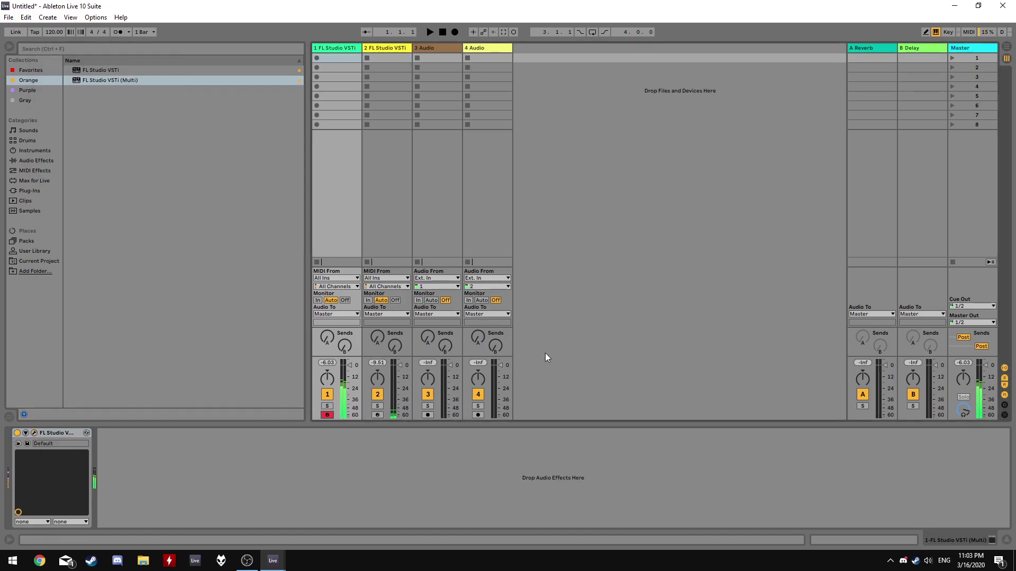